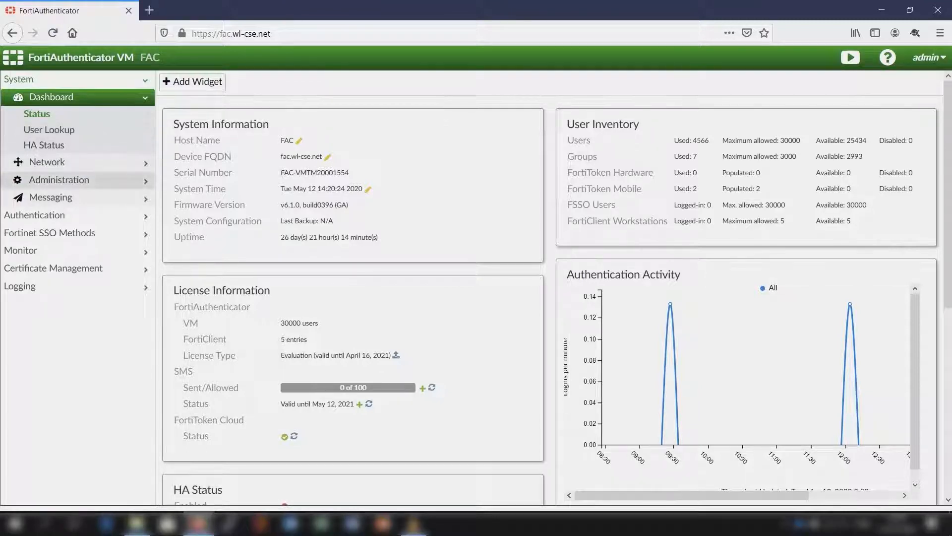
# Create a new RADIUS service authentication client and name it FGT-LAB
pyautogui.click(44, 215)
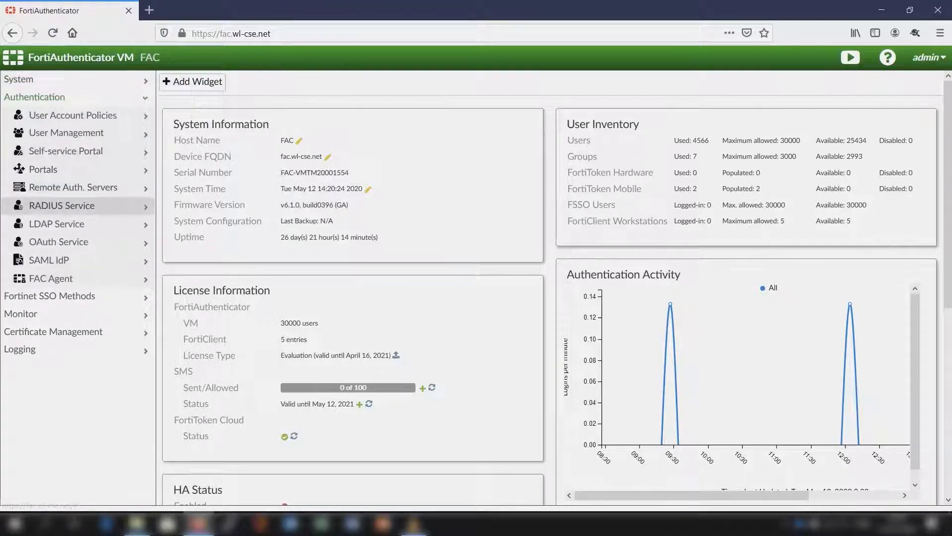
pyautogui.click(61, 204)
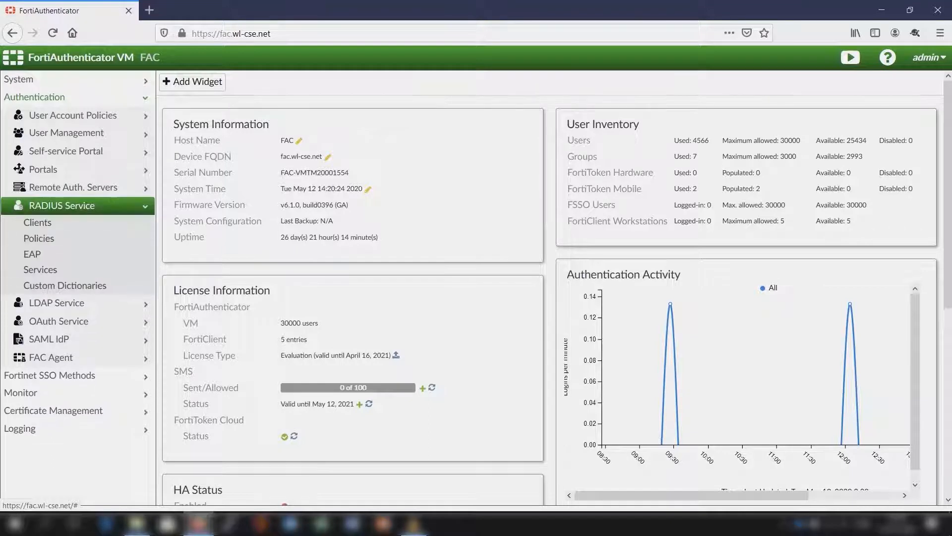
pyautogui.click(37, 222)
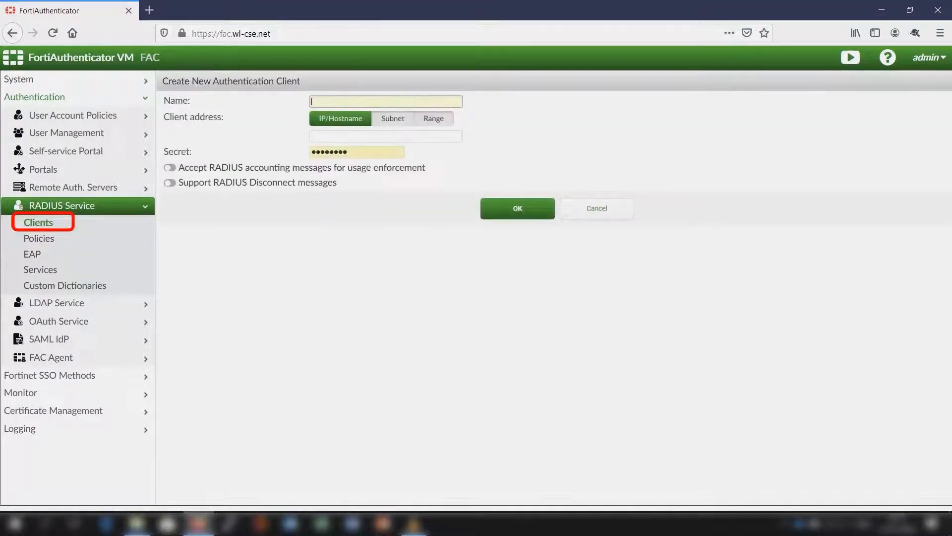
pyautogui.write('FGT')
pyautogui.press('Down')
pyautogui.press('Down')
pyautogui.press('Down')
pyautogui.press('Down')
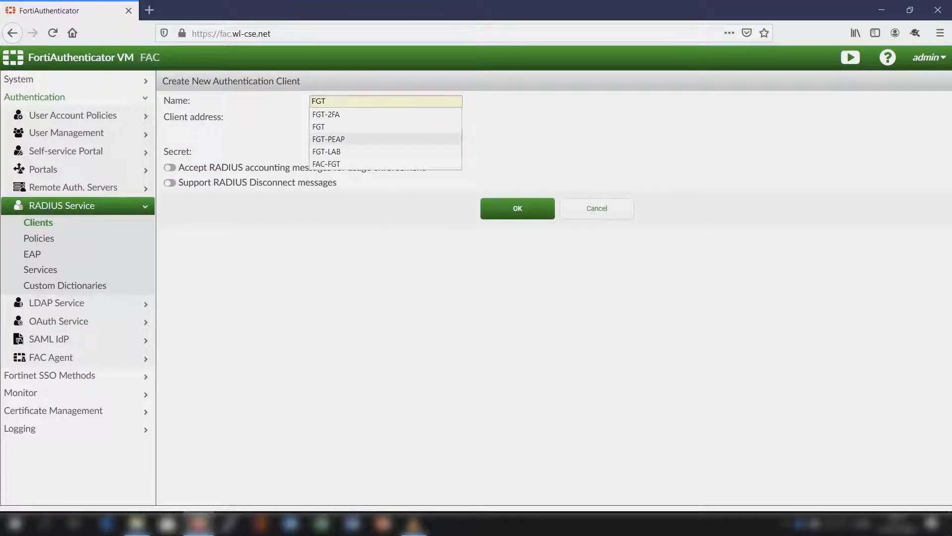
pyautogui.press('Return')
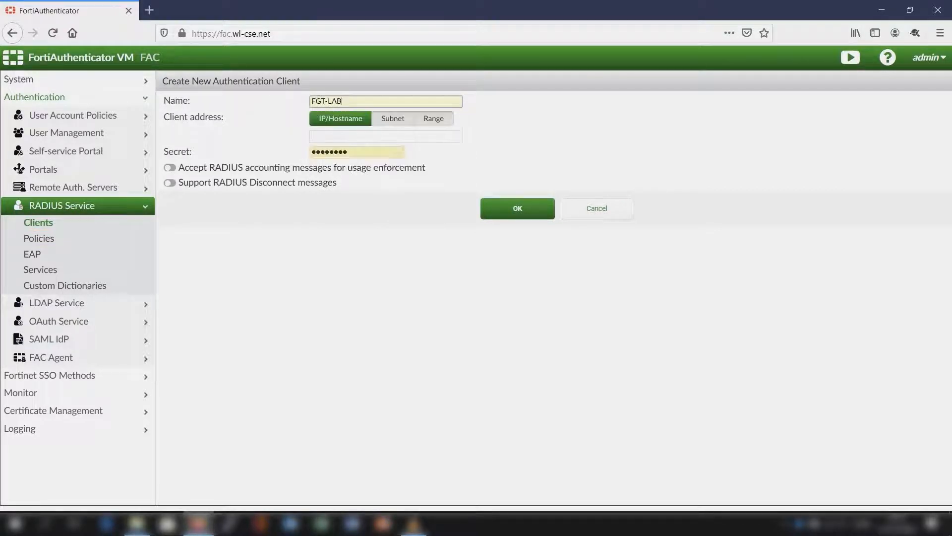
# Set the client address of the new authentication client to the hostname fgt.wl-cse.net
pyautogui.click(386, 136)
pyautogui.write('fgt')
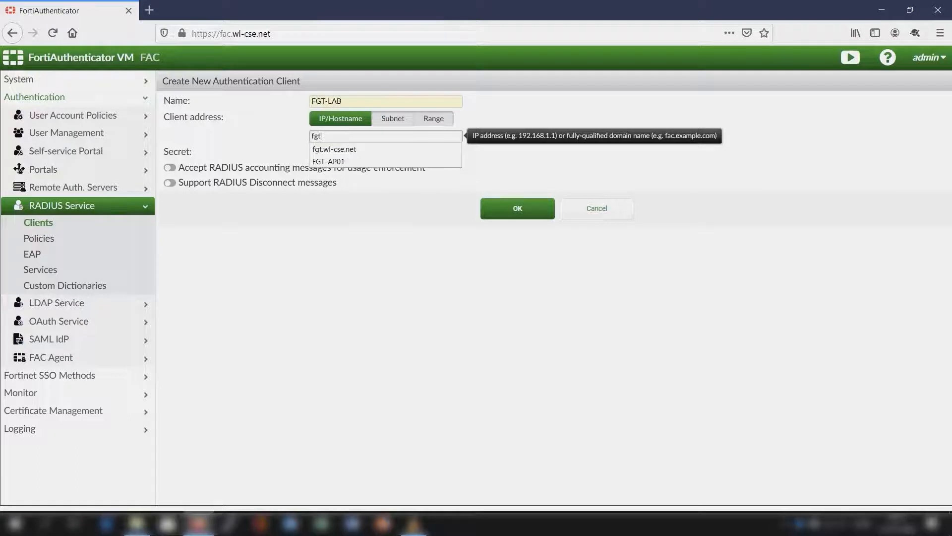
pyautogui.press('Down')
pyautogui.press('Return')
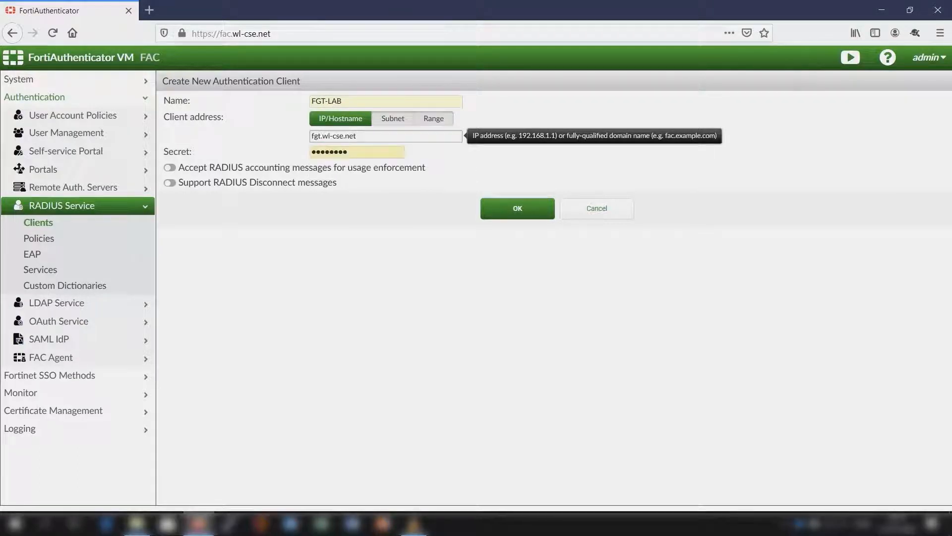
# Replace the prefilled secret of the authentication client with the RADIUS shared secret
pyautogui.press('Tab')
pyautogui.press('BackSpace')
pyautogui.press('BackSpace')
pyautogui.press('BackSpace')
pyautogui.press('BackSpace')
pyautogui.press('BackSpace')
pyautogui.press('BackSpace')
pyautogui.press('BackSpace')
pyautogui.press('BackSpace')
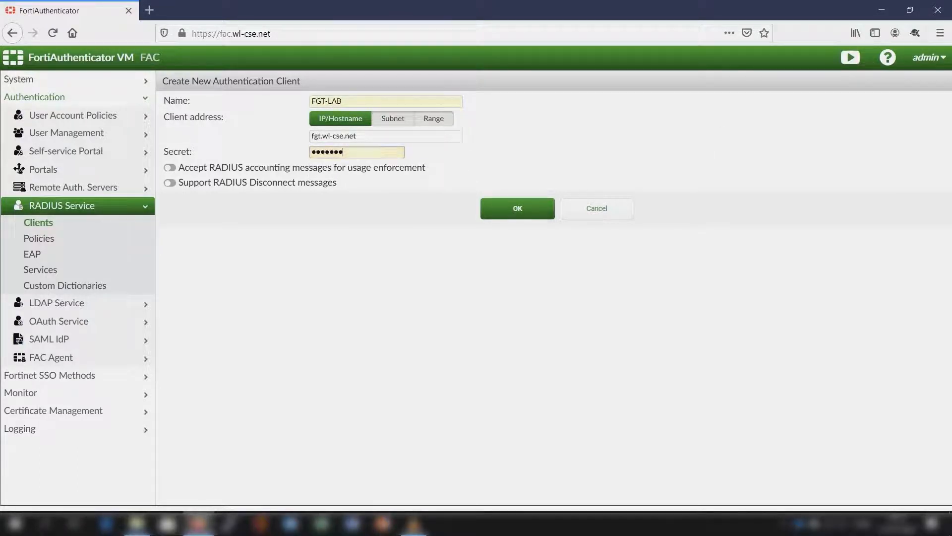
pyautogui.press('BackSpace')
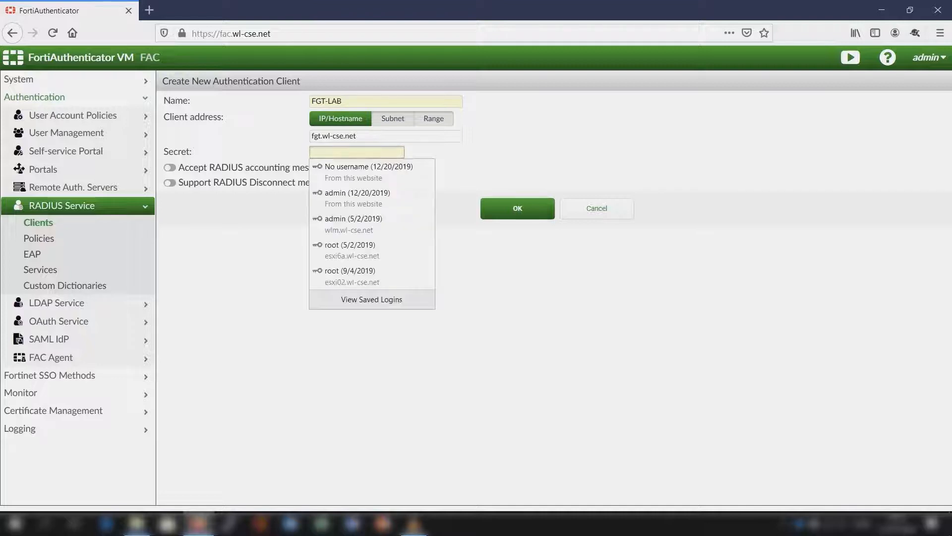
pyautogui.write('••••••••')
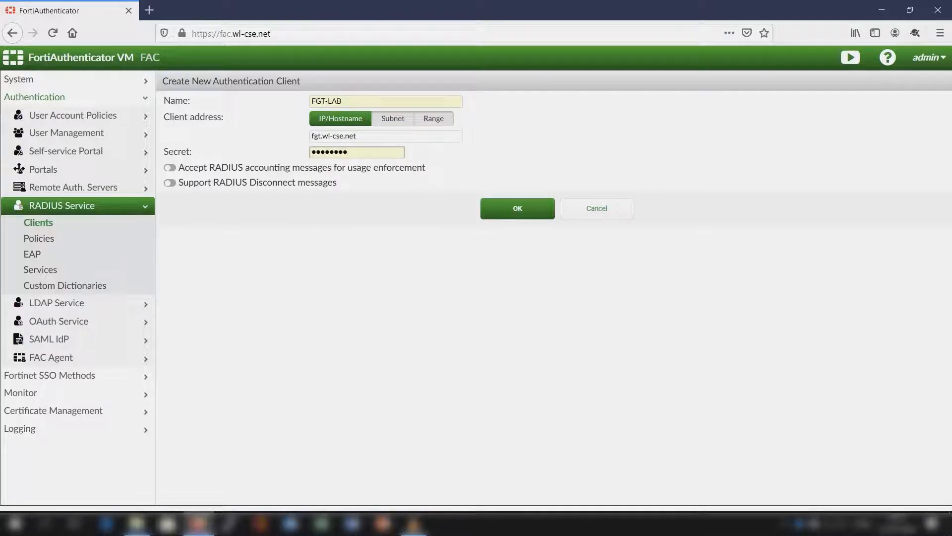
# Enable accepting RADIUS accounting messages for usage enforcement and support for RADIUS Disconnect messages, and save the client
pyautogui.press('Tab')
pyautogui.press('space')
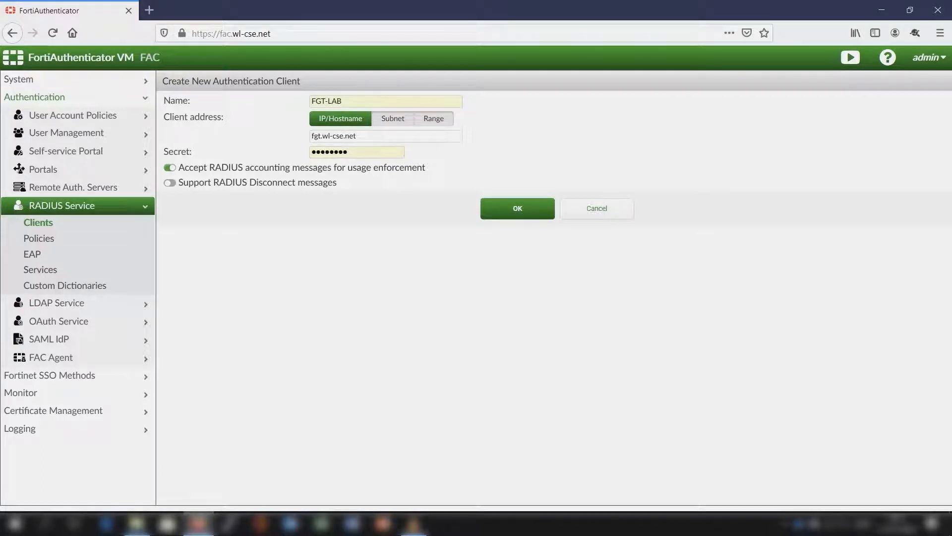
pyautogui.press('Tab')
pyautogui.press('space')
pyautogui.press('Tab')
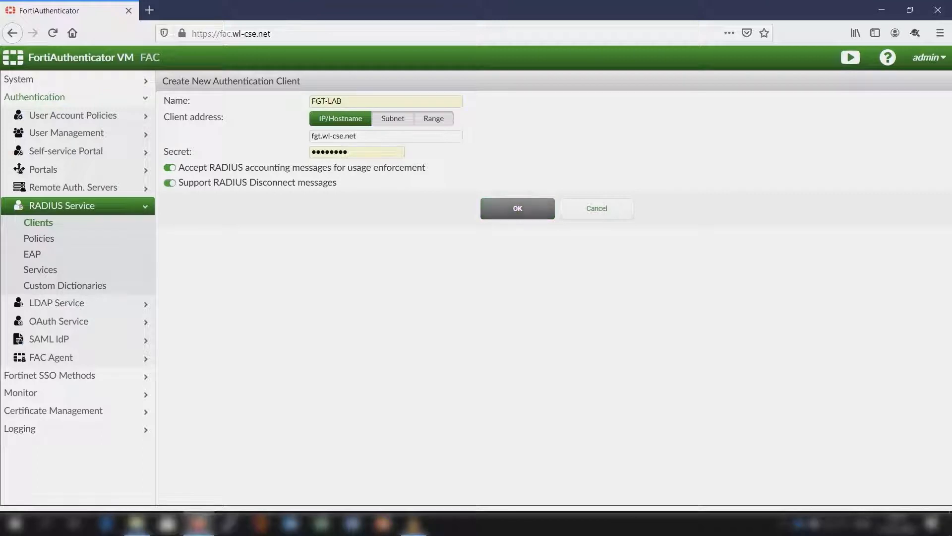
pyautogui.click(518, 209)
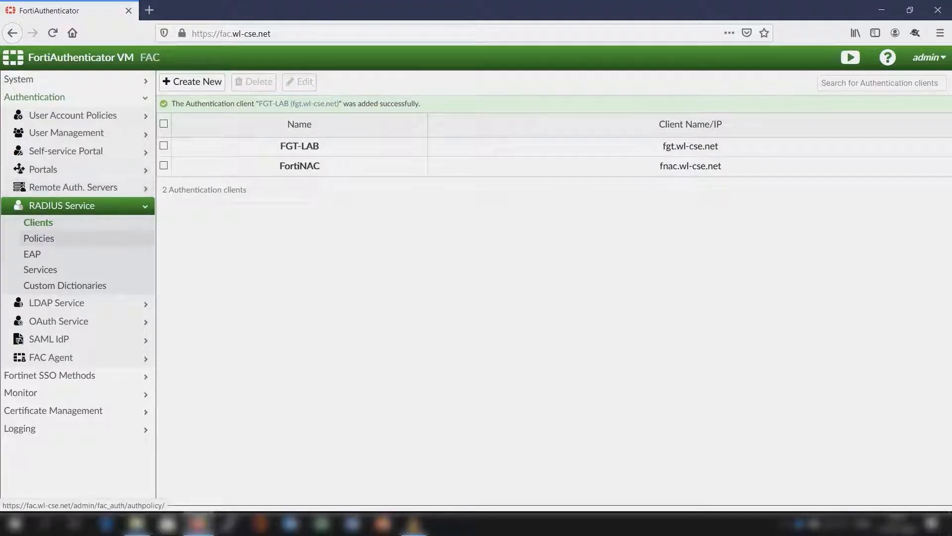
# Create a new RADIUS service policy and name it FGT-PEAP
pyautogui.click(39, 238)
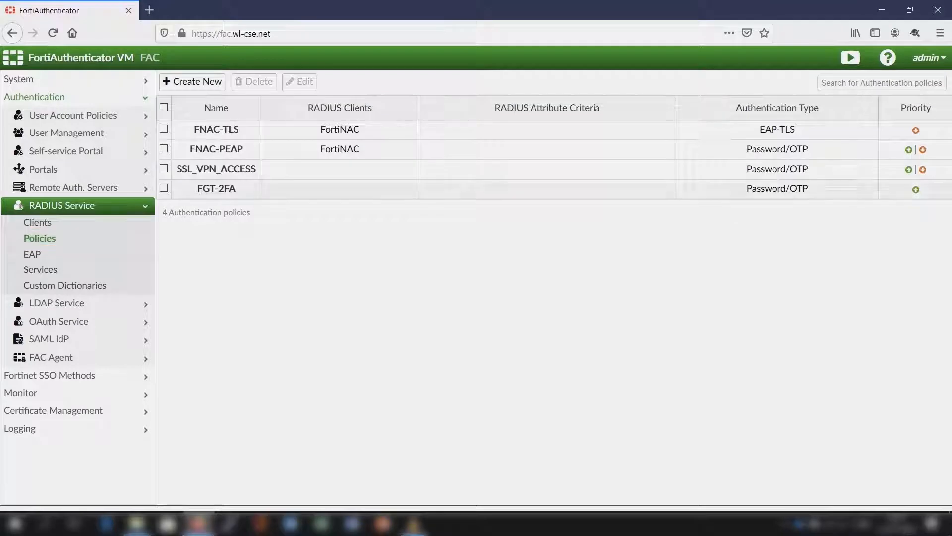
pyautogui.click(193, 81)
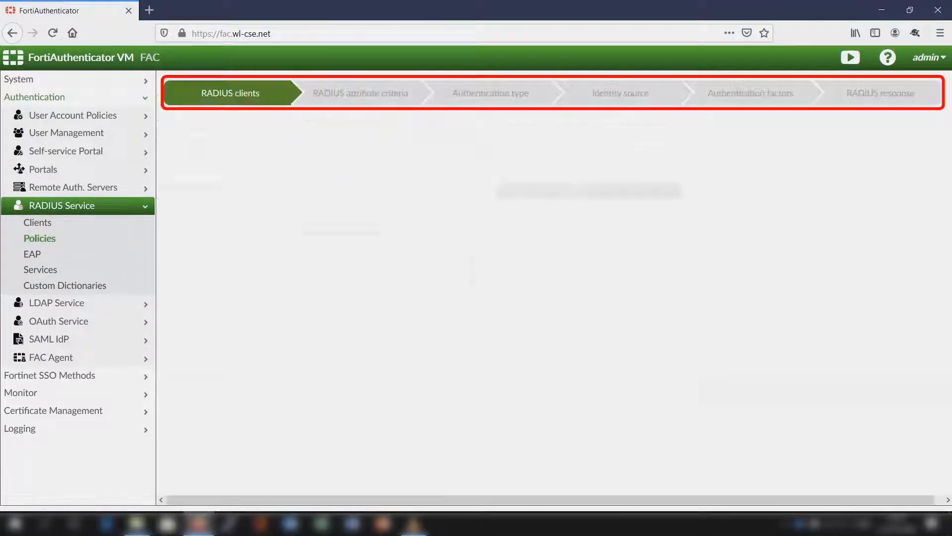
pyautogui.write('FGT-')
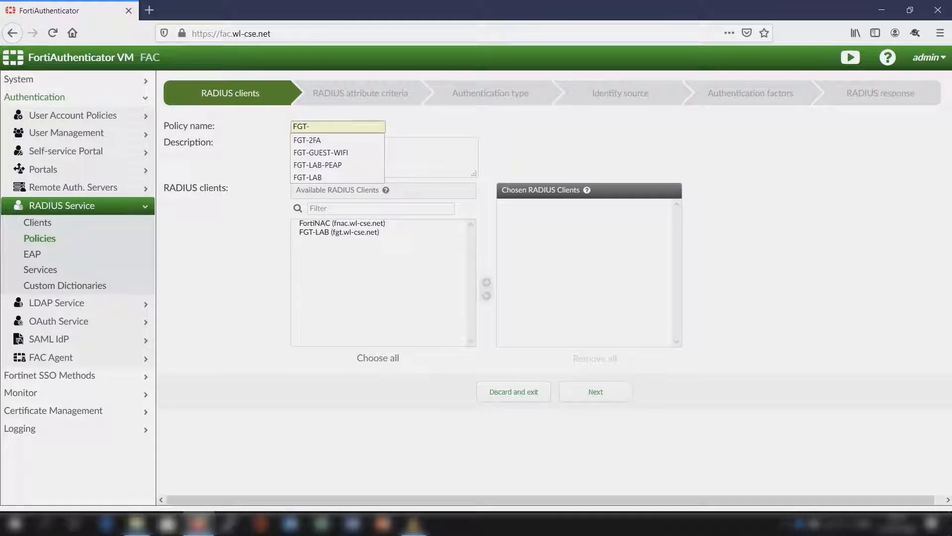
pyautogui.write('PEAP')
pyautogui.press('Tab')
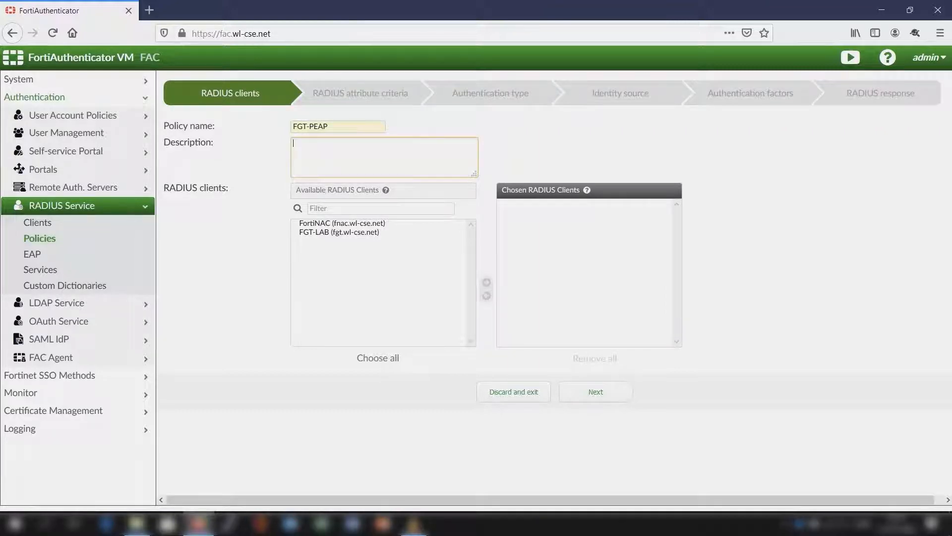
# Describe the policy as "Used for wireless access with AD lookup", choose FGT-LAB (fgt.wl-cse.net) as its RADIUS client and continue to the attribute criteria
pyautogui.write('Used for wireless access with AD loo')
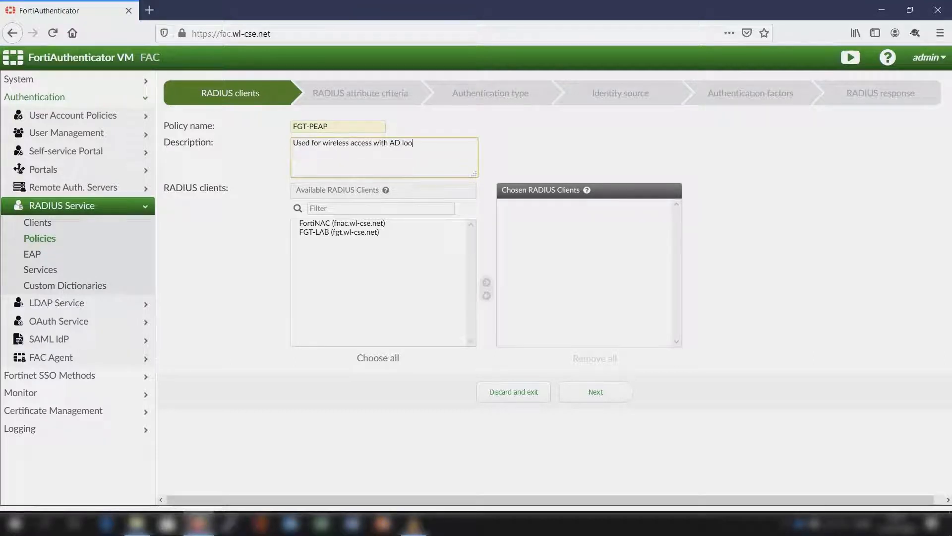
pyautogui.write('kup')
pyautogui.click(339, 232)
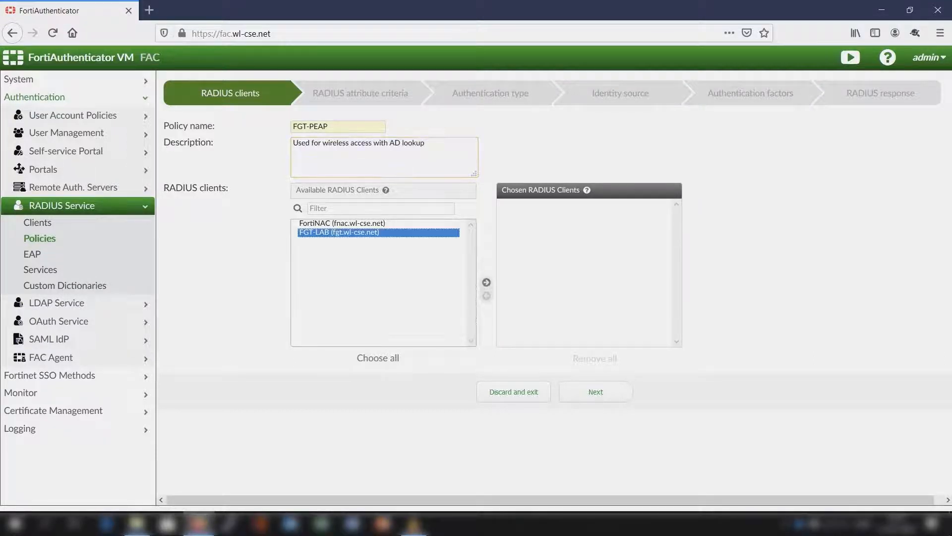
pyautogui.click(486, 282)
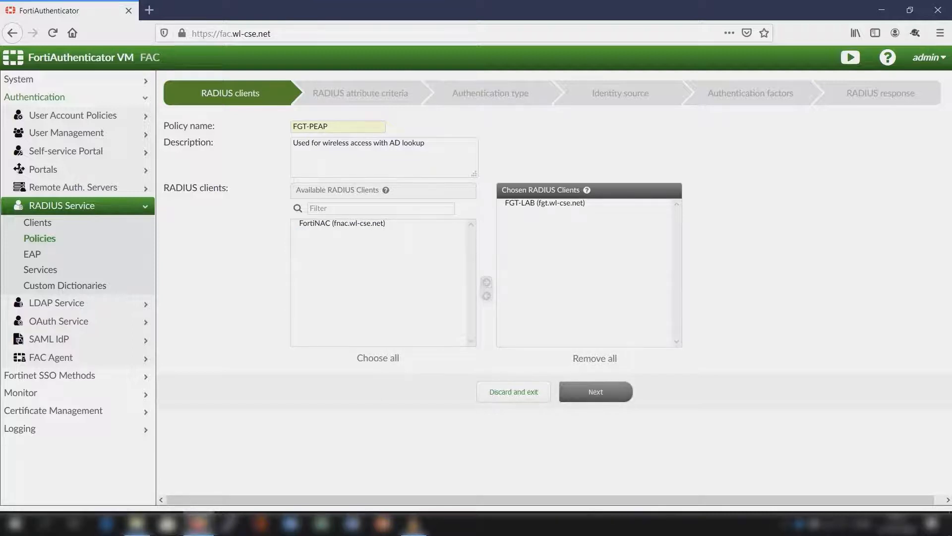
pyautogui.click(596, 391)
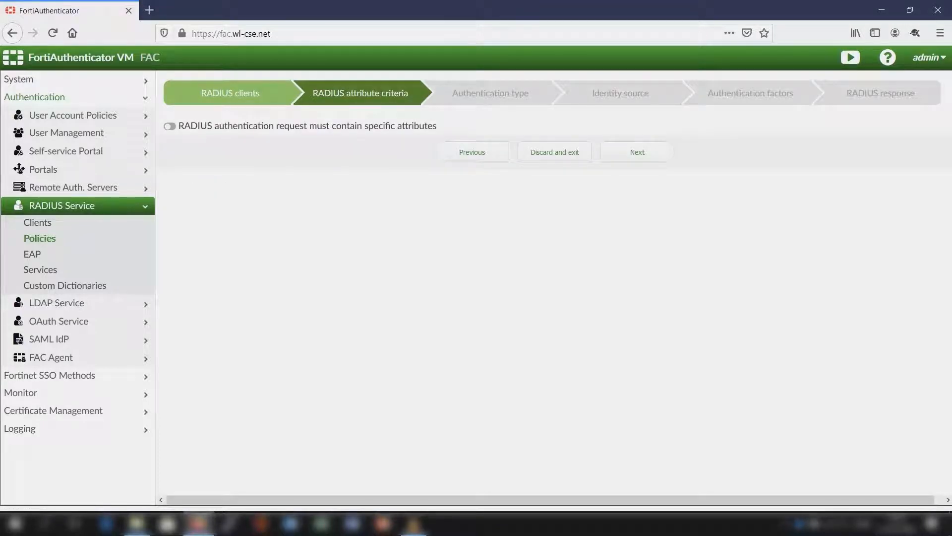
# Require specific attributes in the RADIUS authentication request and set the matching attribute's vendor to Fortinet
pyautogui.click(170, 126)
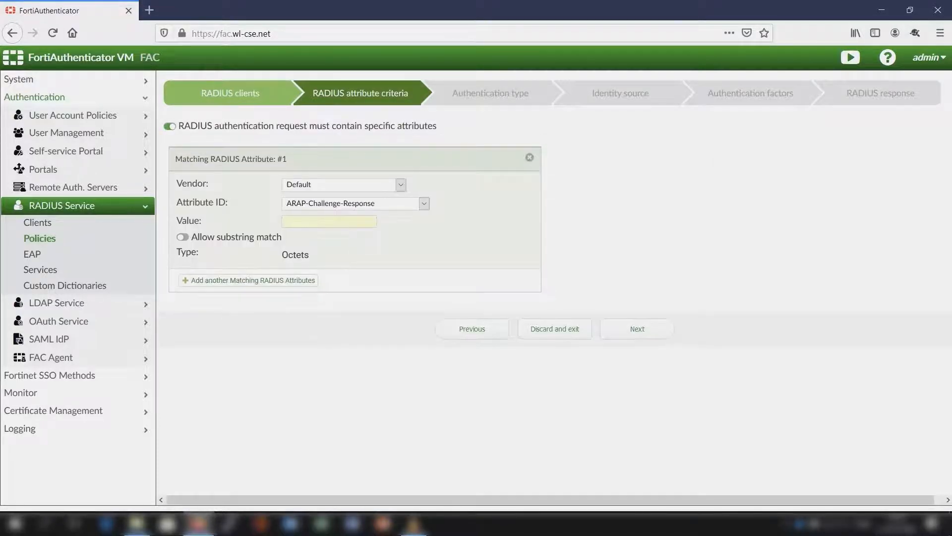
pyautogui.click(345, 185)
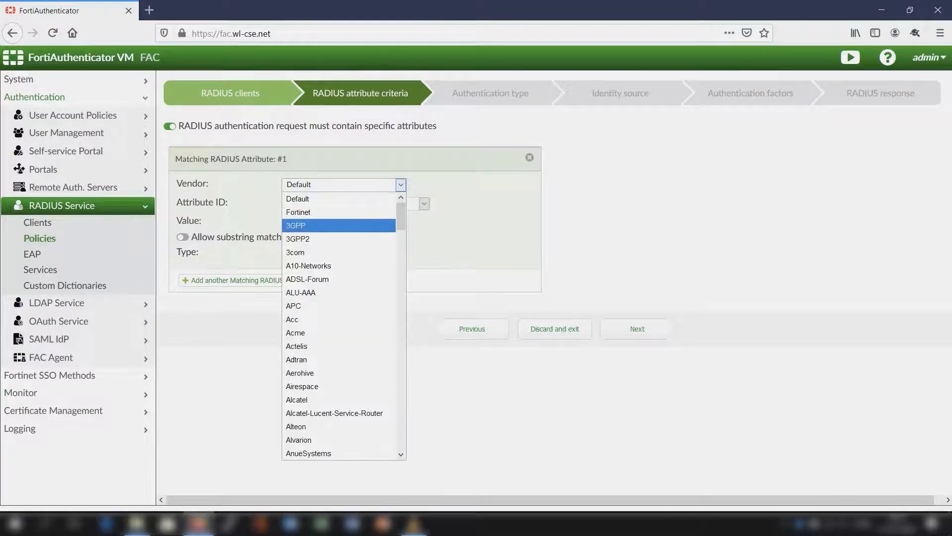
pyautogui.scroll(-1, 344, 322)
pyautogui.scroll(-20, 344, 326)
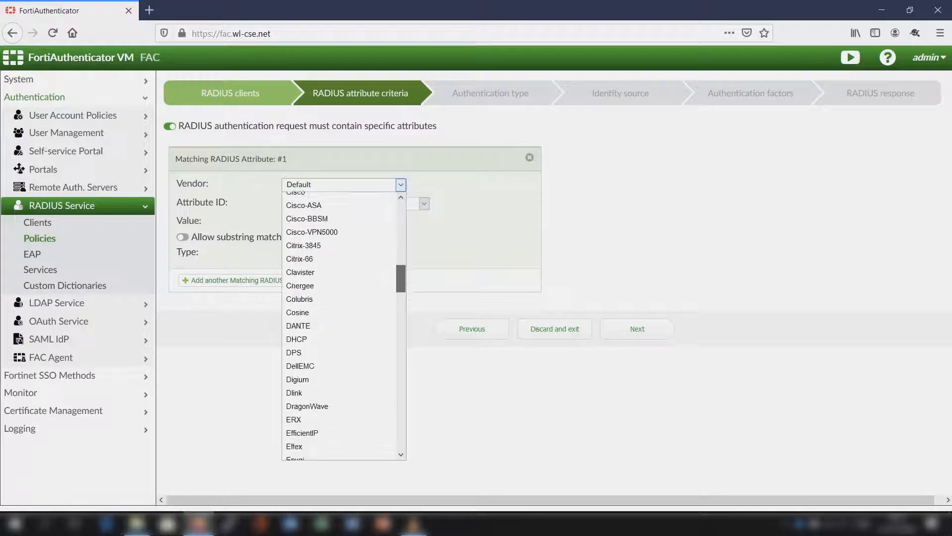
pyautogui.scroll(-20, 344, 326)
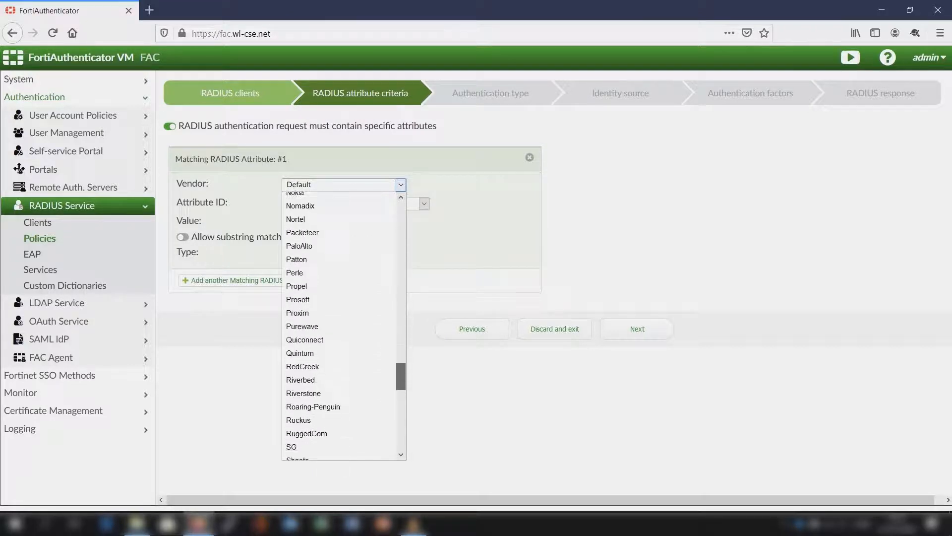
pyautogui.moveTo(401, 402); pyautogui.dragTo(400, 436)
pyautogui.click(33, 254)
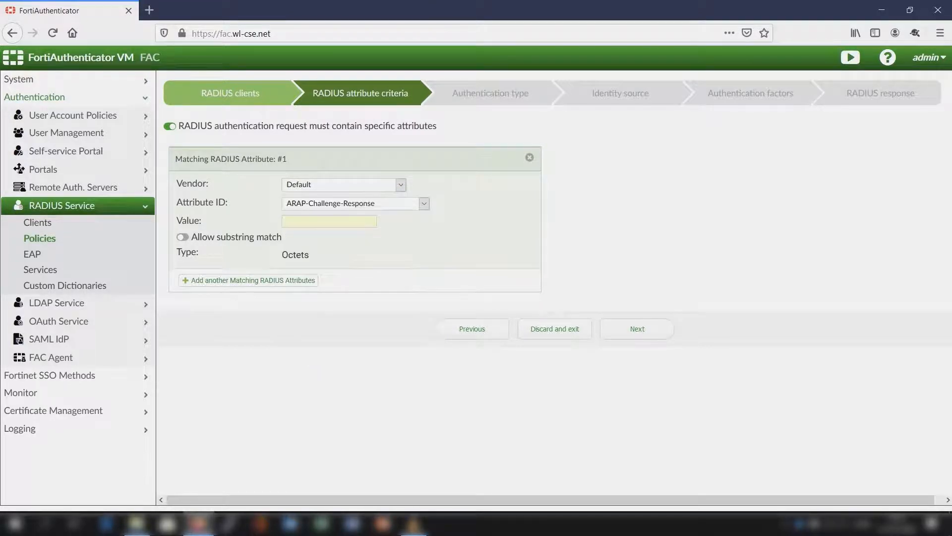
pyautogui.click(344, 185)
pyautogui.click(338, 212)
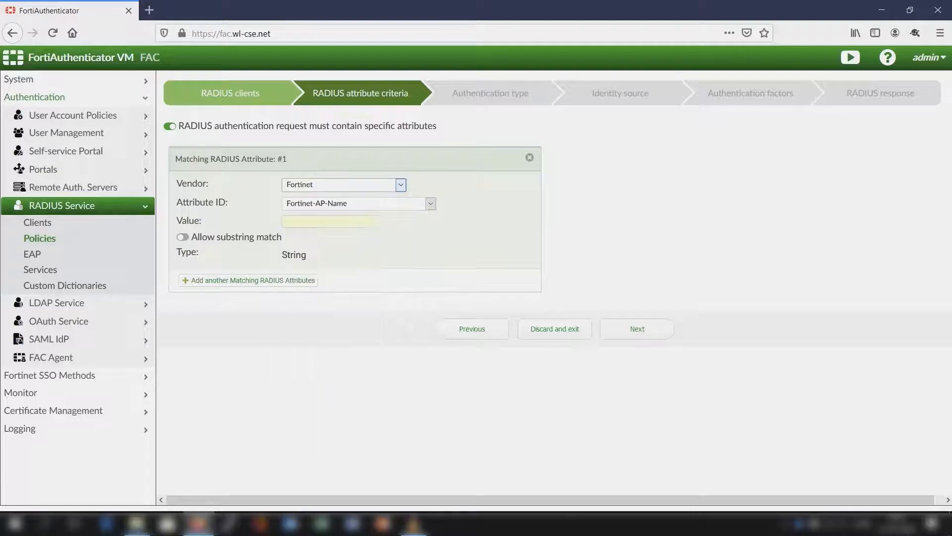
# Match the Fortinet-SSID attribute to the value FGT-FAC-8021X and continue to the authentication type
pyautogui.click(358, 204)
pyautogui.moveTo(430, 243); pyautogui.dragTo(431, 311)
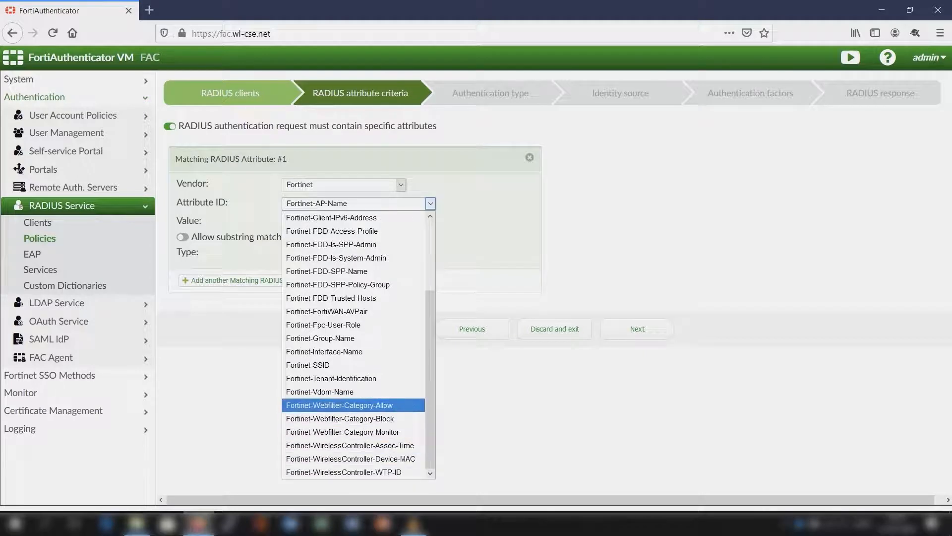
pyautogui.click(317, 365)
pyautogui.click(329, 222)
pyautogui.write('FGT')
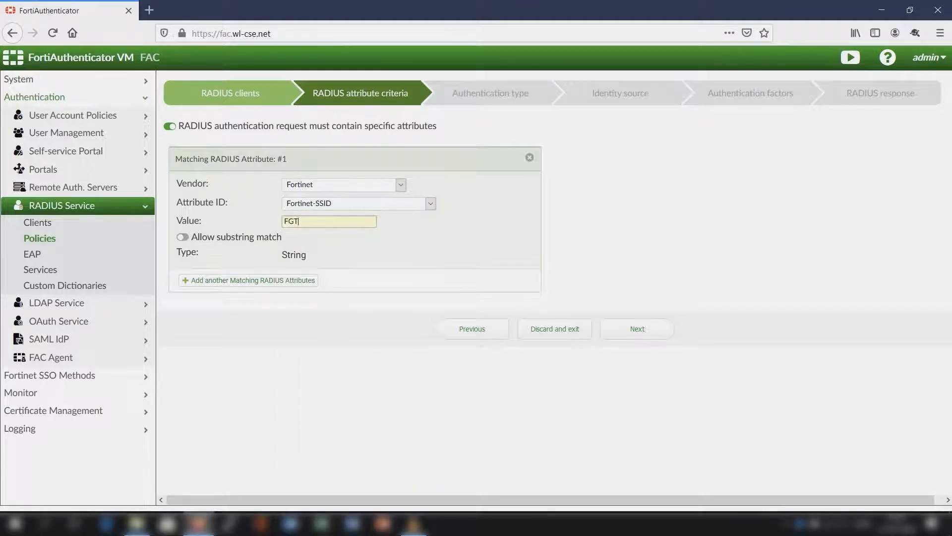
pyautogui.write('-FAC-8021X')
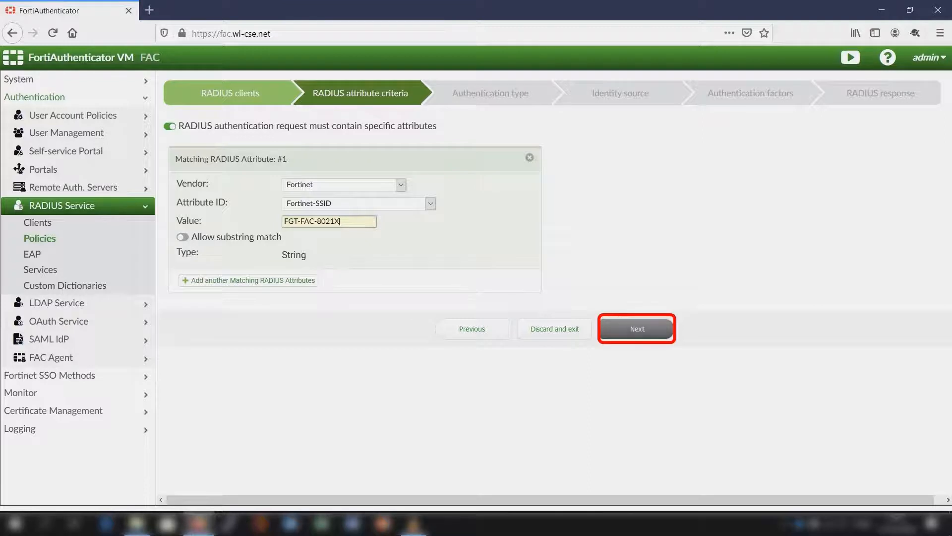
pyautogui.click(637, 328)
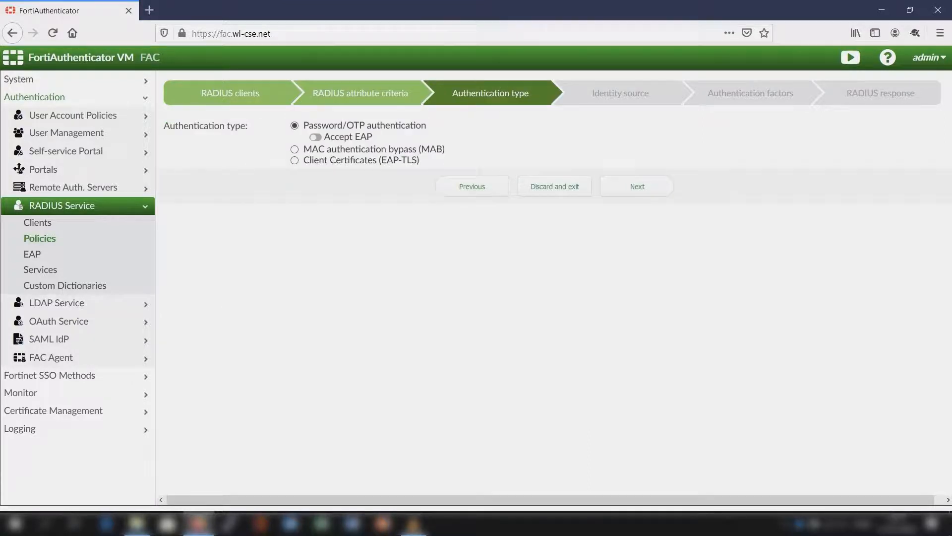
# Accept EAP with PEAP under Password/OTP authentication and continue to the identity source
pyautogui.click(315, 137)
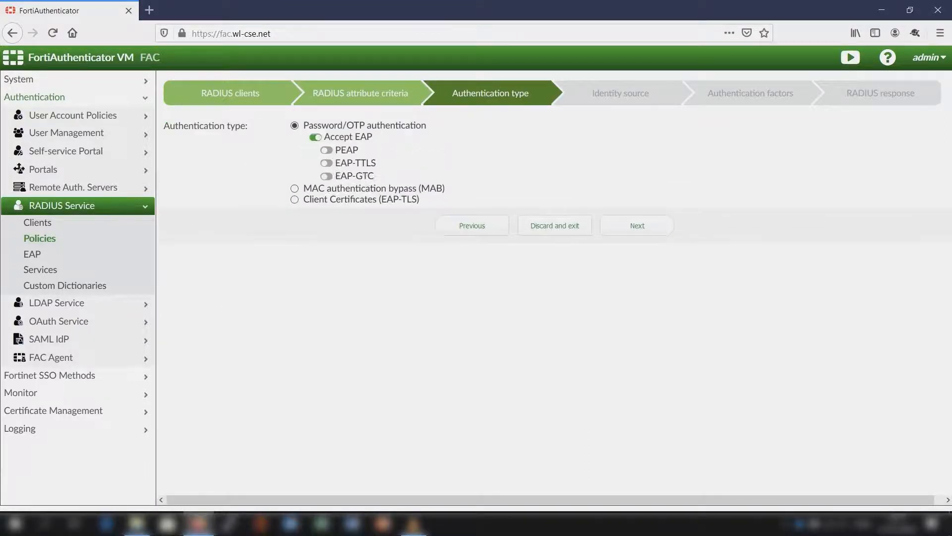
pyautogui.click(326, 150)
pyautogui.click(637, 225)
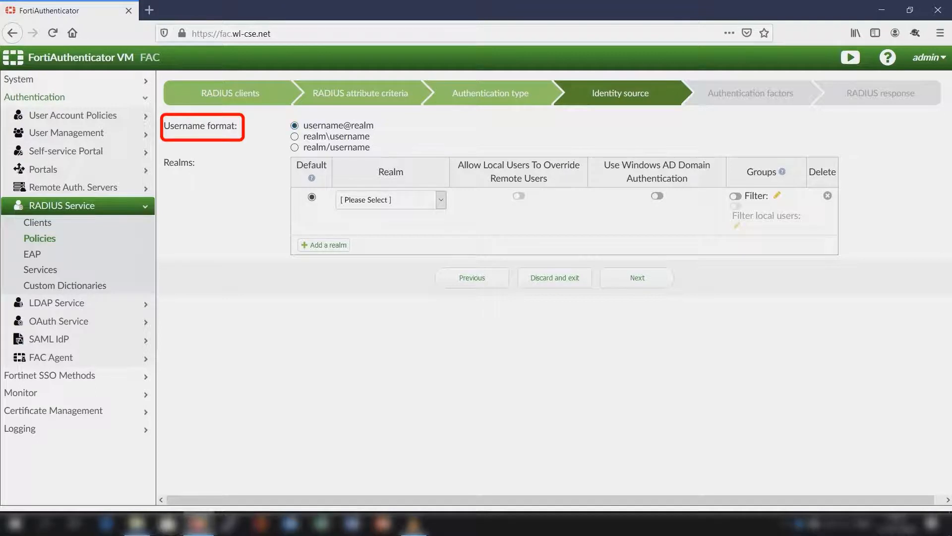
# Select the LDAP realm ad | AD (dc01.wl-cse.net) as the policy's default realm
pyautogui.click(441, 199)
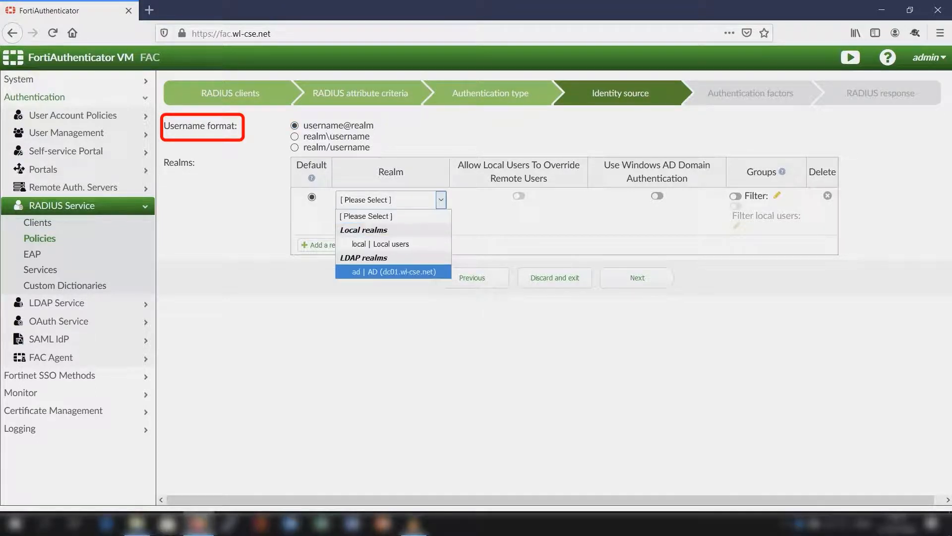
pyautogui.click(394, 271)
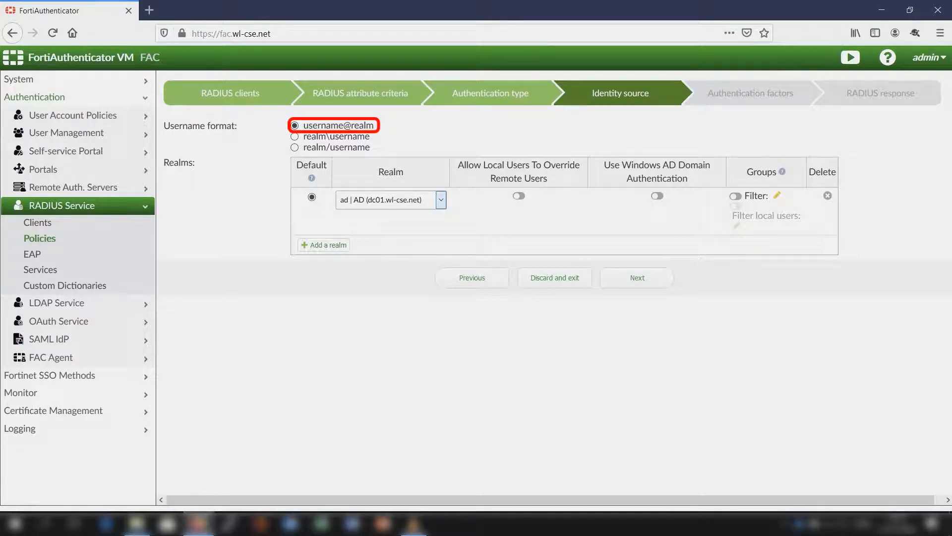
# Enable Windows AD domain authentication for the ad realm and filter it to the STAFF group, continuing to the authentication factors
pyautogui.click(657, 196)
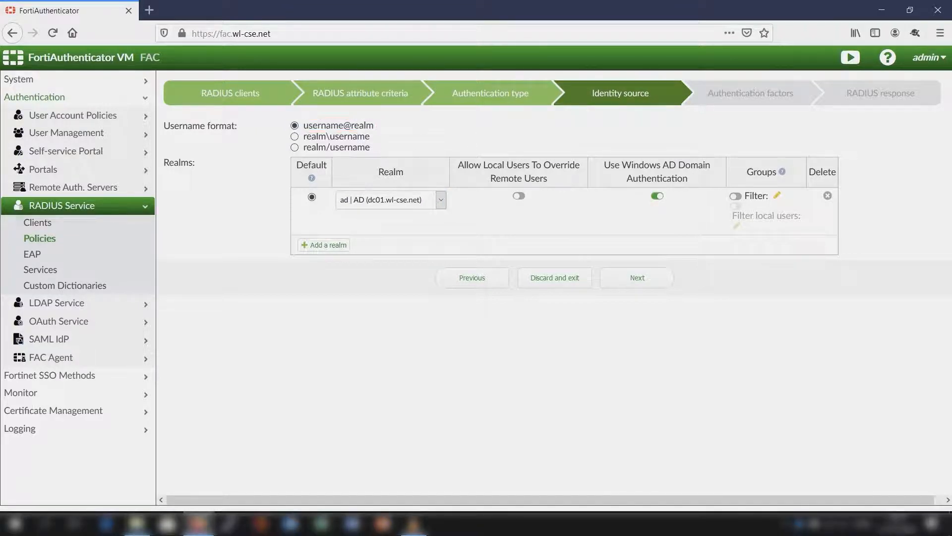
pyautogui.click(736, 196)
pyautogui.click(777, 195)
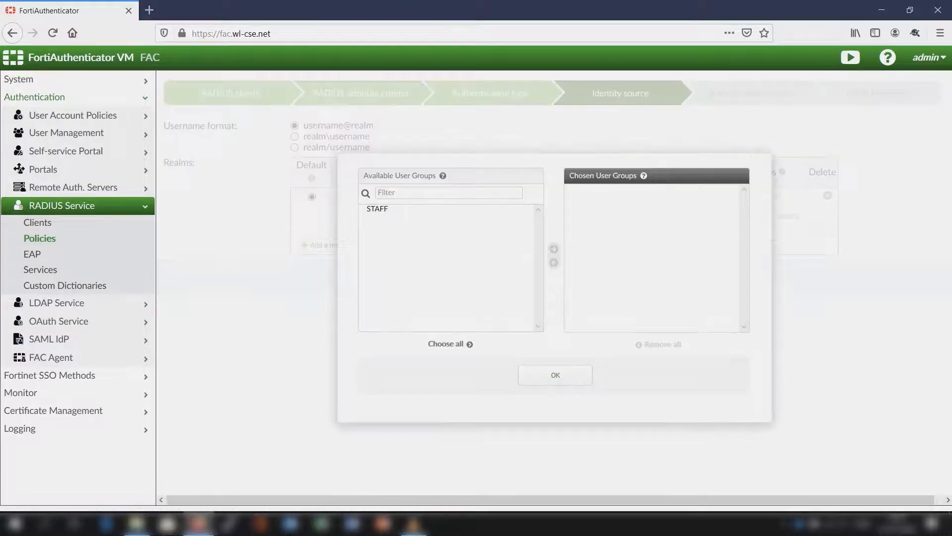
pyautogui.click(378, 209)
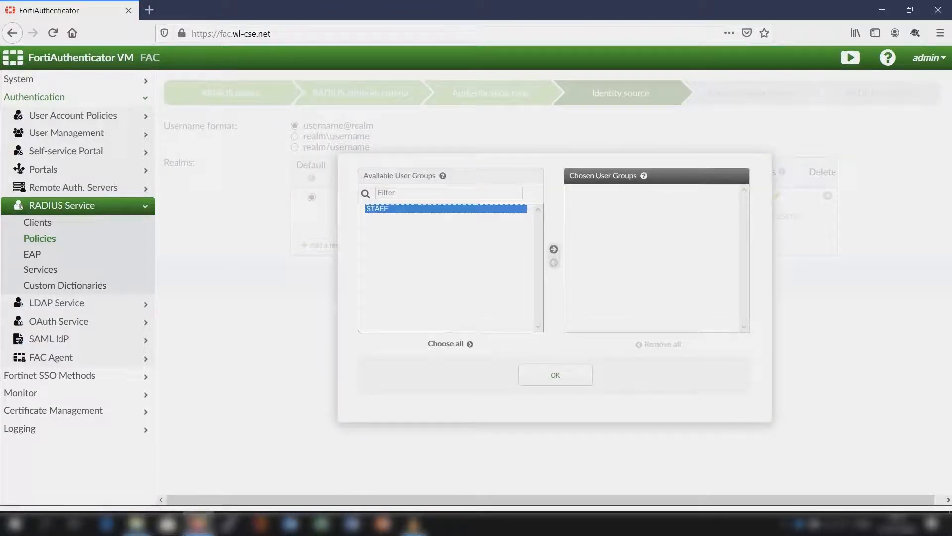
pyautogui.click(554, 249)
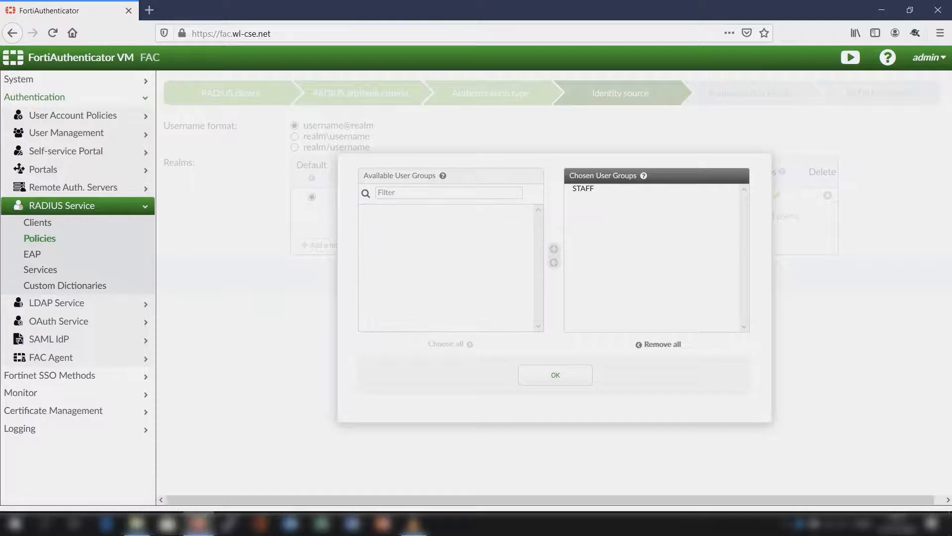
pyautogui.click(556, 374)
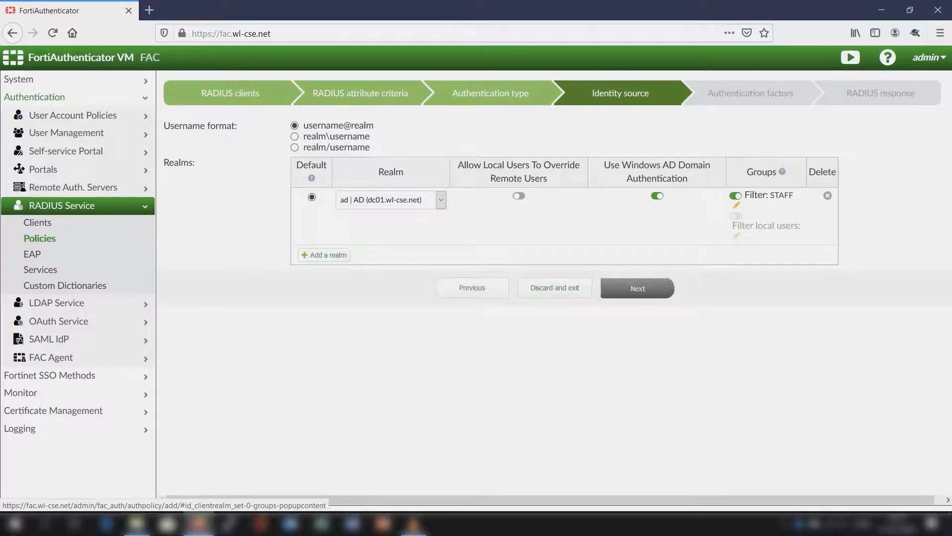
pyautogui.click(637, 287)
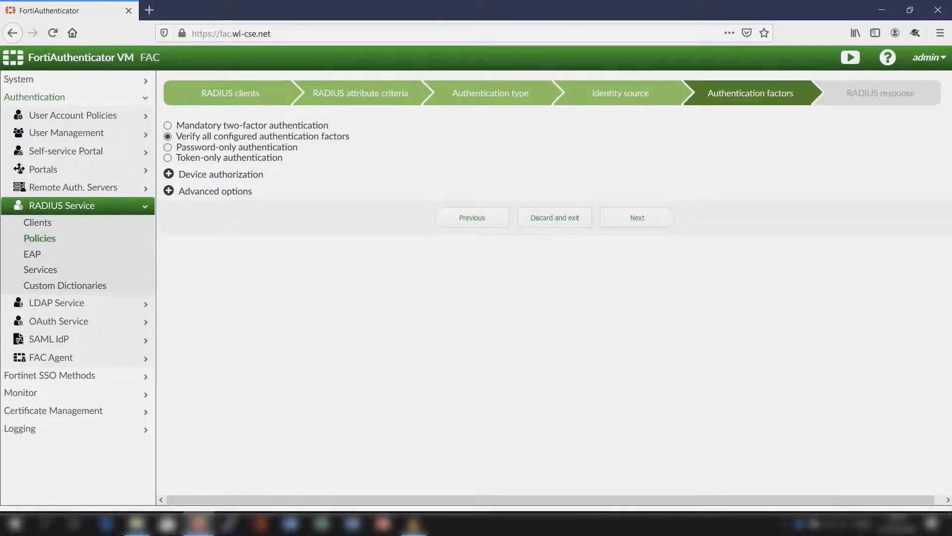
# Review the device authorization and advanced options, then save the RADIUS policy with Verify all configured authentication factors and the default RADIUS response
pyautogui.click(169, 175)
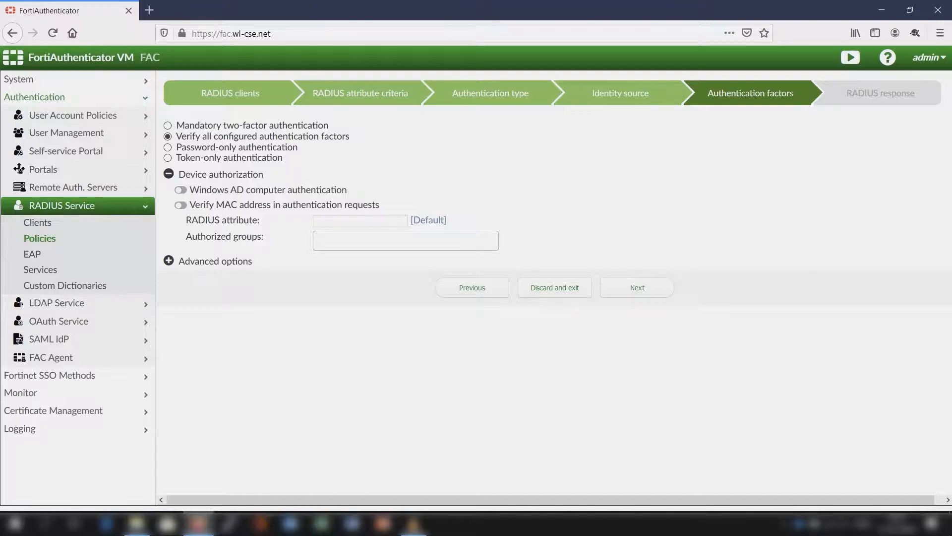
pyautogui.click(169, 261)
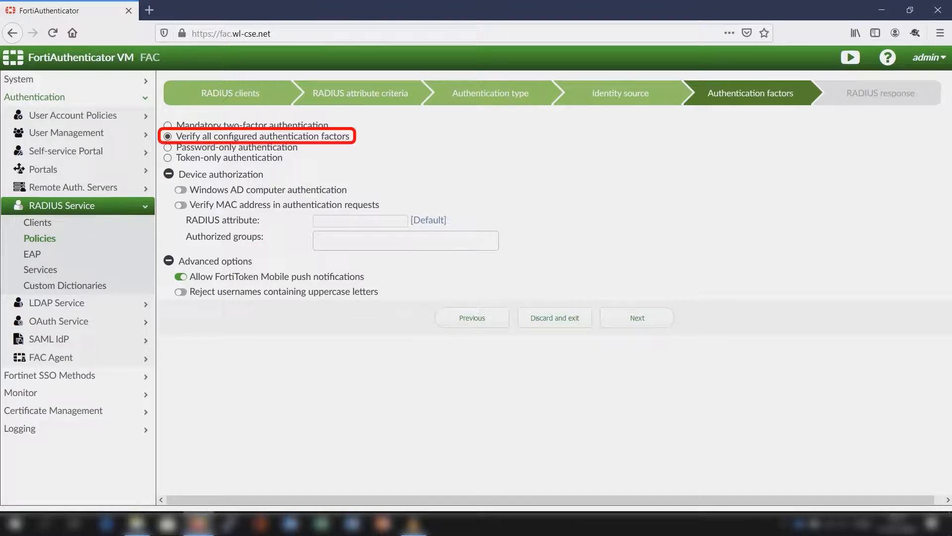
pyautogui.click(168, 261)
pyautogui.click(168, 174)
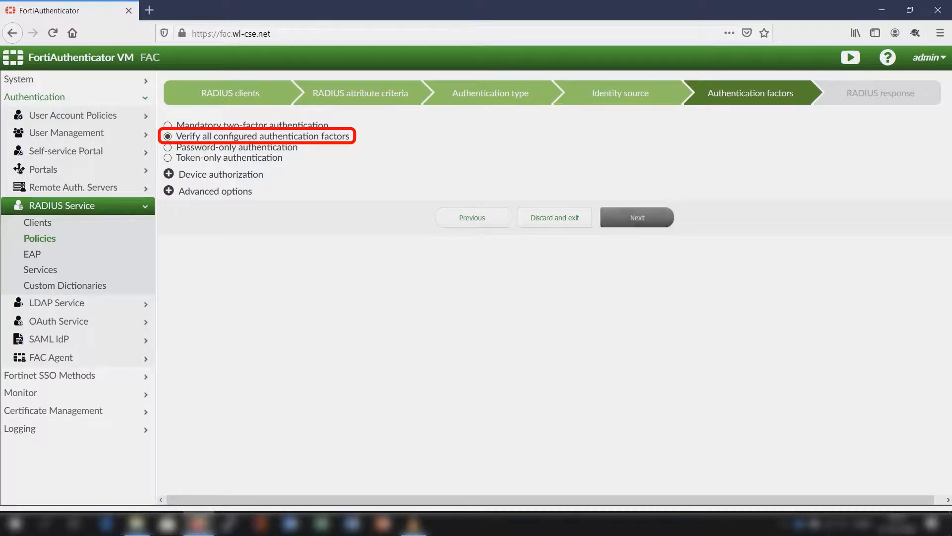
pyautogui.click(637, 217)
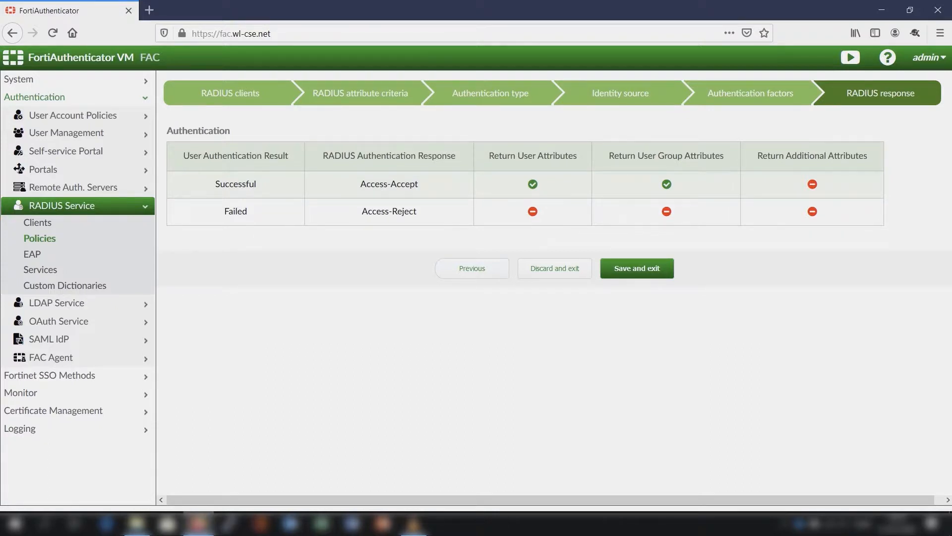
pyautogui.click(637, 269)
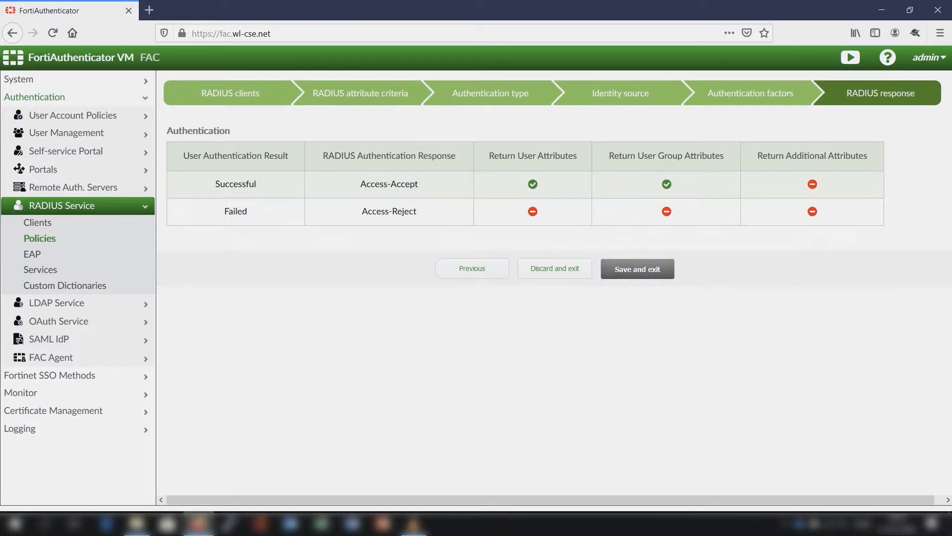